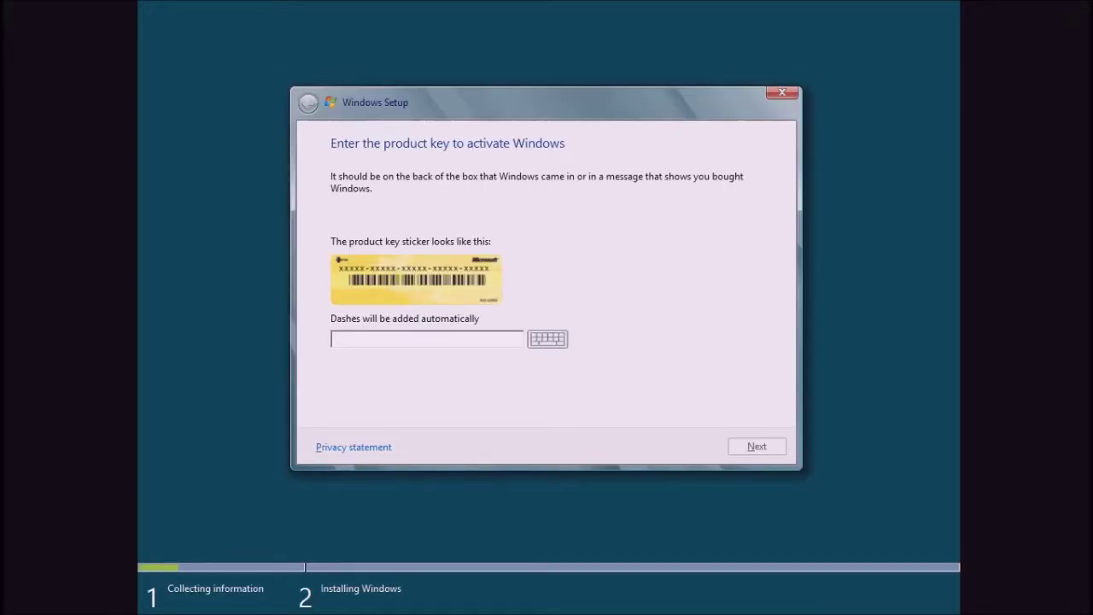
# Enter the Windows product key, fix the rejected characters until Setup accepts it, and submit.
pyautogui.write('DNJXJ-7XBWB-2378')
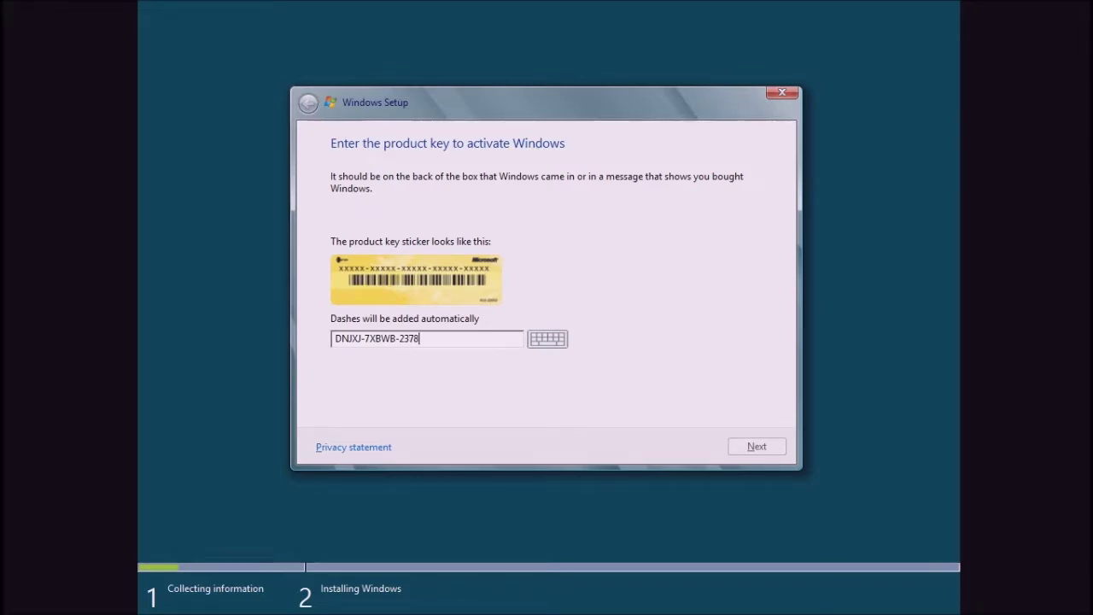
pyautogui.write('T-X22TX-BKG7J')
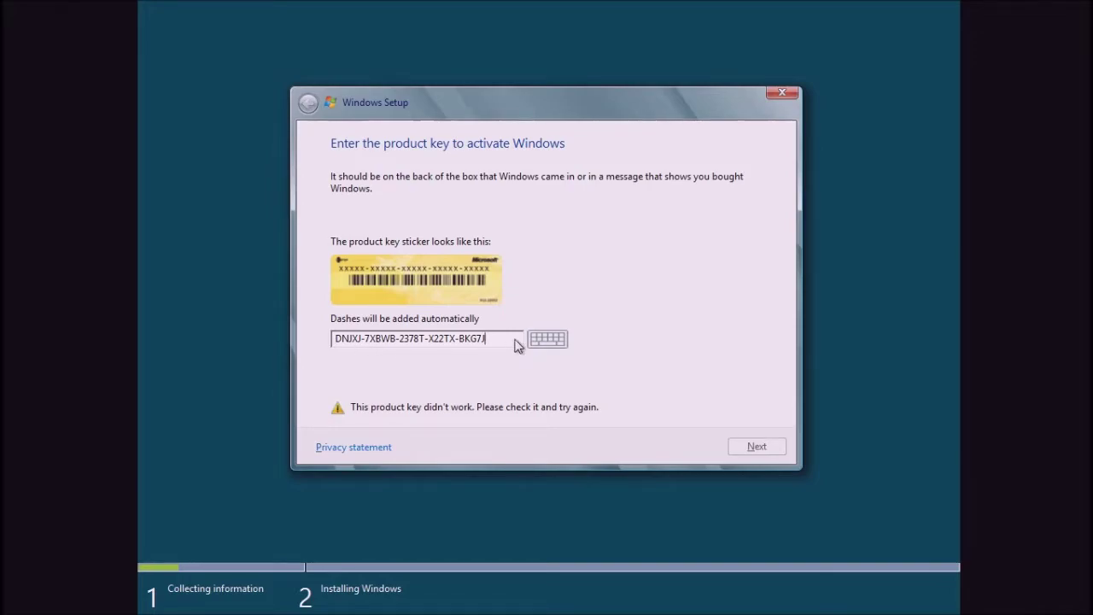
pyautogui.press('BackSpace')
pyautogui.press('Left')
pyautogui.press('Left')
pyautogui.press('Left')
pyautogui.press('Left')
pyautogui.press('Left')
pyautogui.press('Left')
pyautogui.press('Left')
pyautogui.press('Left')
pyautogui.press('Left')
pyautogui.press('Left')
pyautogui.press('Left')
pyautogui.press('Left')
pyautogui.press('Left')
pyautogui.press('BackSpace')
pyautogui.write('9')
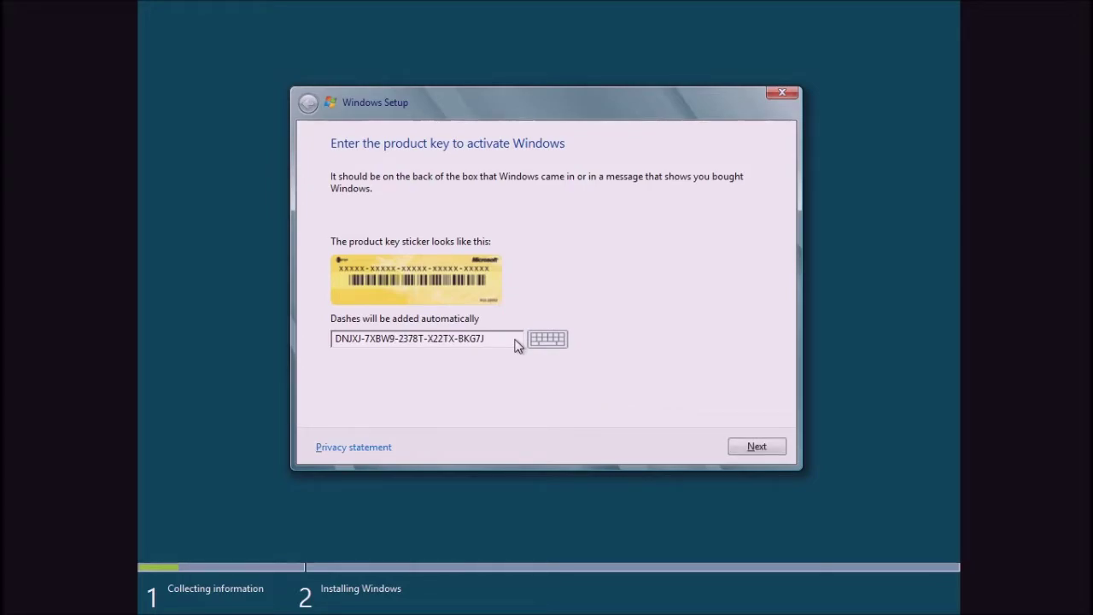
pyautogui.press('BackSpace')
pyautogui.write('8')
pyautogui.click(768, 451)
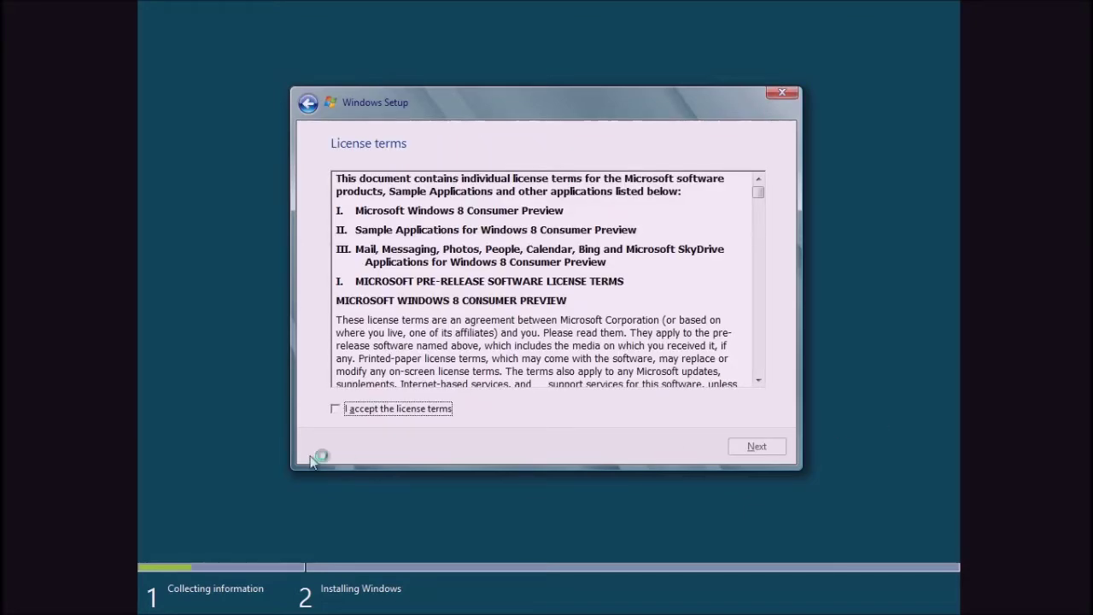
# Tick 'I accept the license terms' and continue to the installation type choice.
pyautogui.click(336, 410)
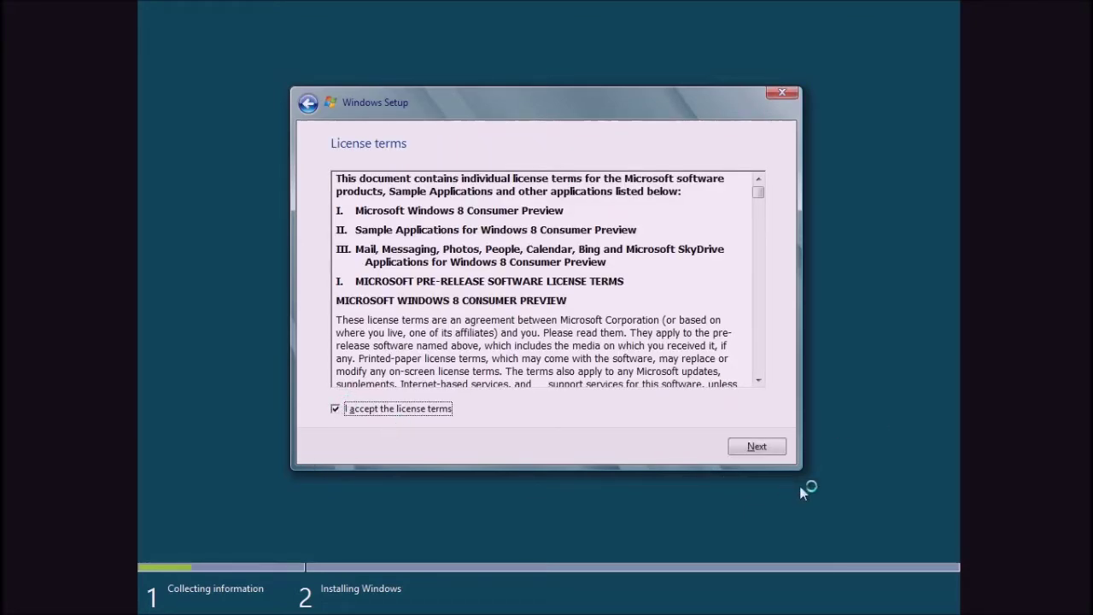
pyautogui.click(779, 451)
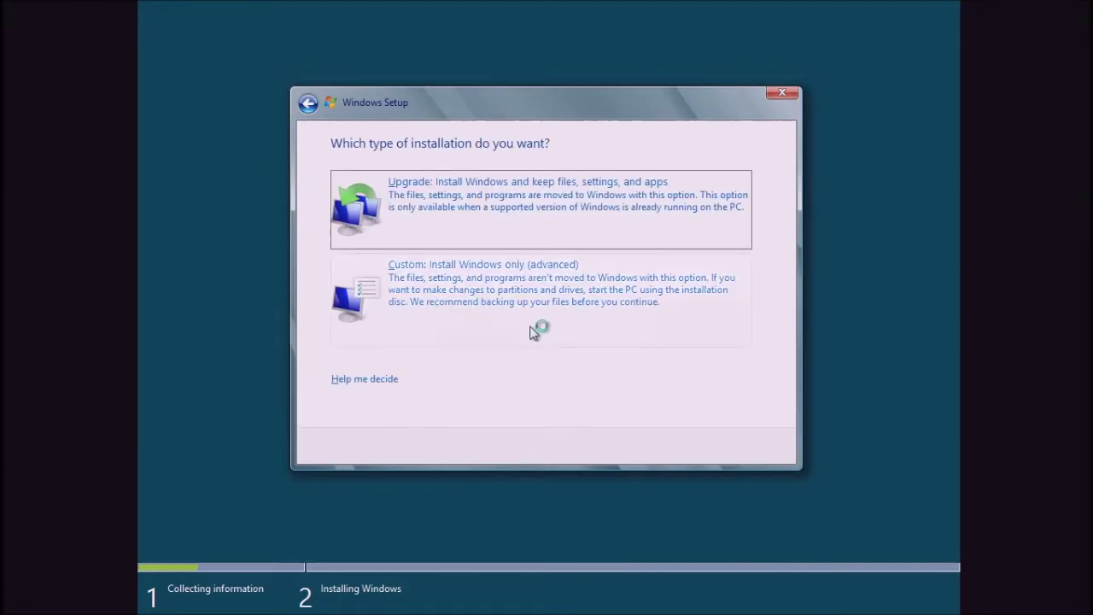
# Choose 'Custom: Install Windows only' and install onto Drive 0's 40.0 GB unallocated space.
pyautogui.click(527, 307)
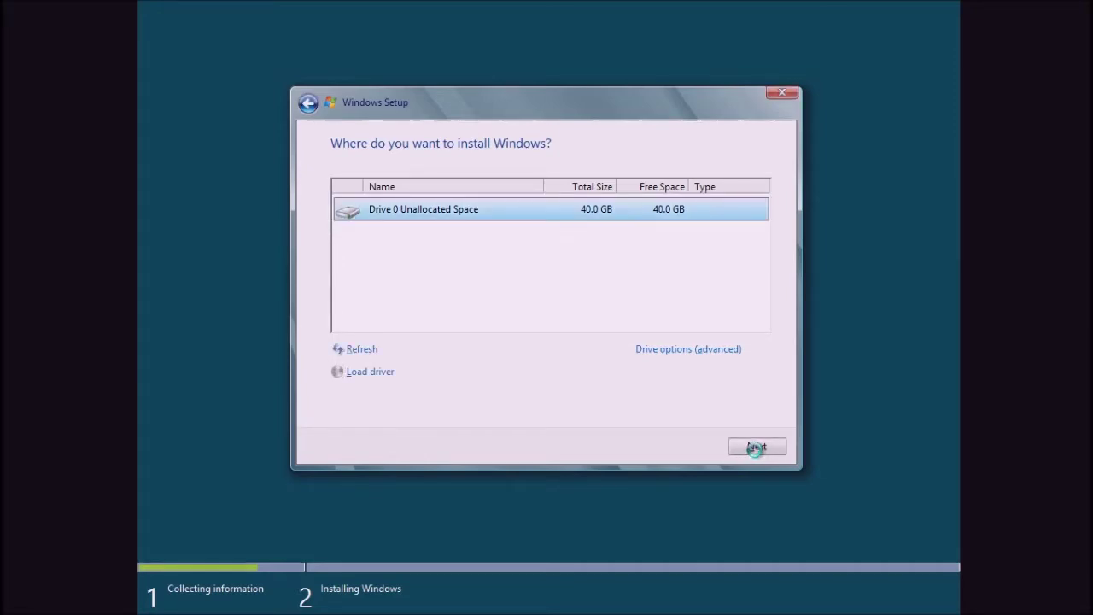
pyautogui.click(757, 448)
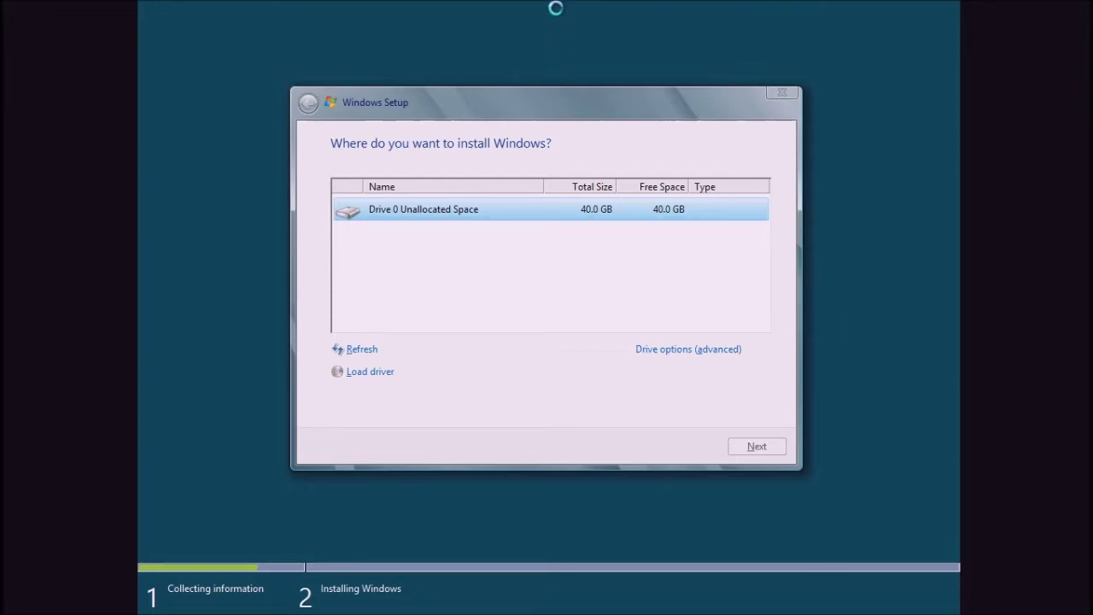
# Wait while Windows installs and restarts until the Personalize page appears.
pyautogui.moveTo(557, 2)
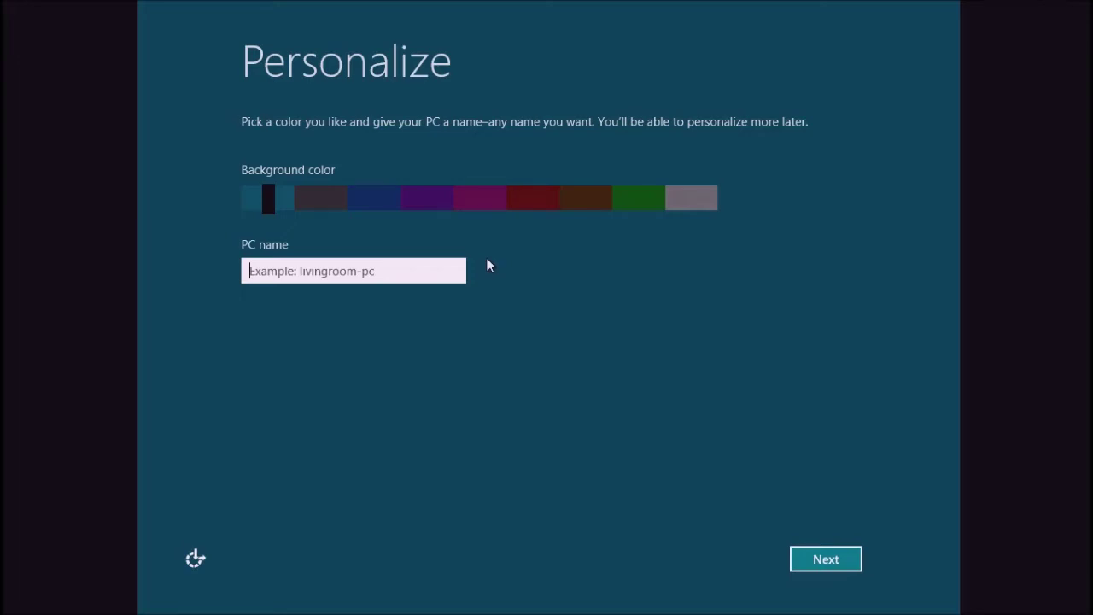
# Type a PC name ending in '-PC' on the Personalize page and continue.
pyautogui.write('RussiaMa')
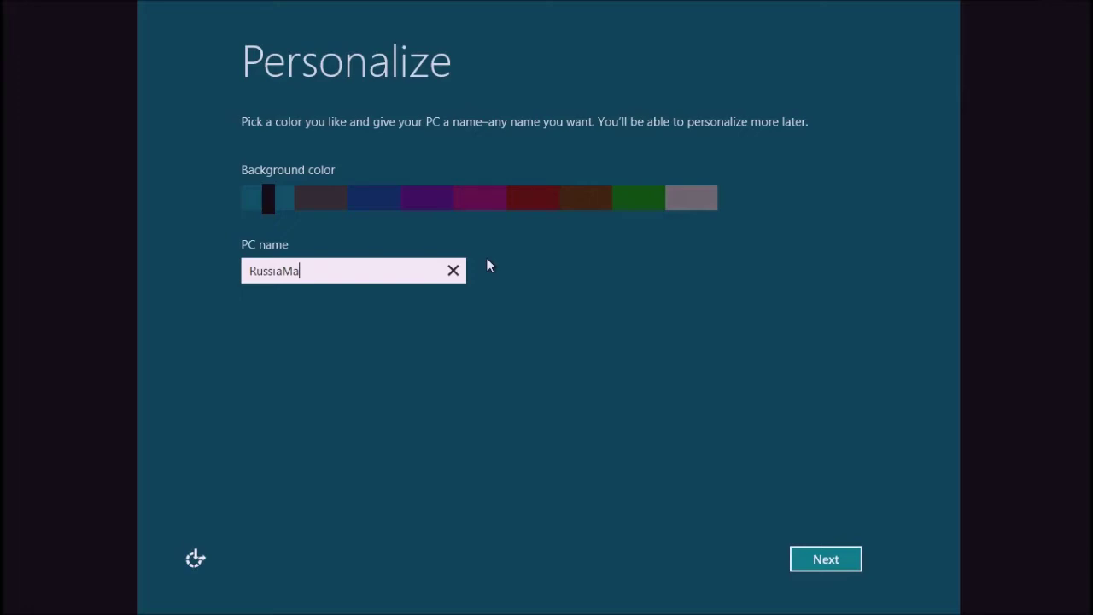
pyautogui.write('n-PC')
pyautogui.click(847, 569)
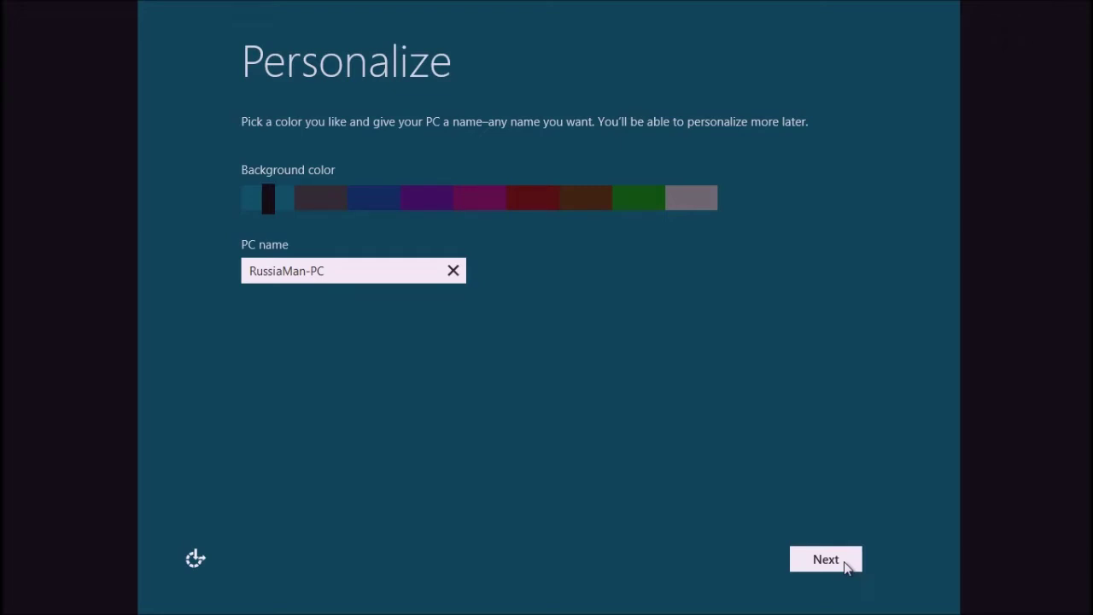
pyautogui.click(848, 568)
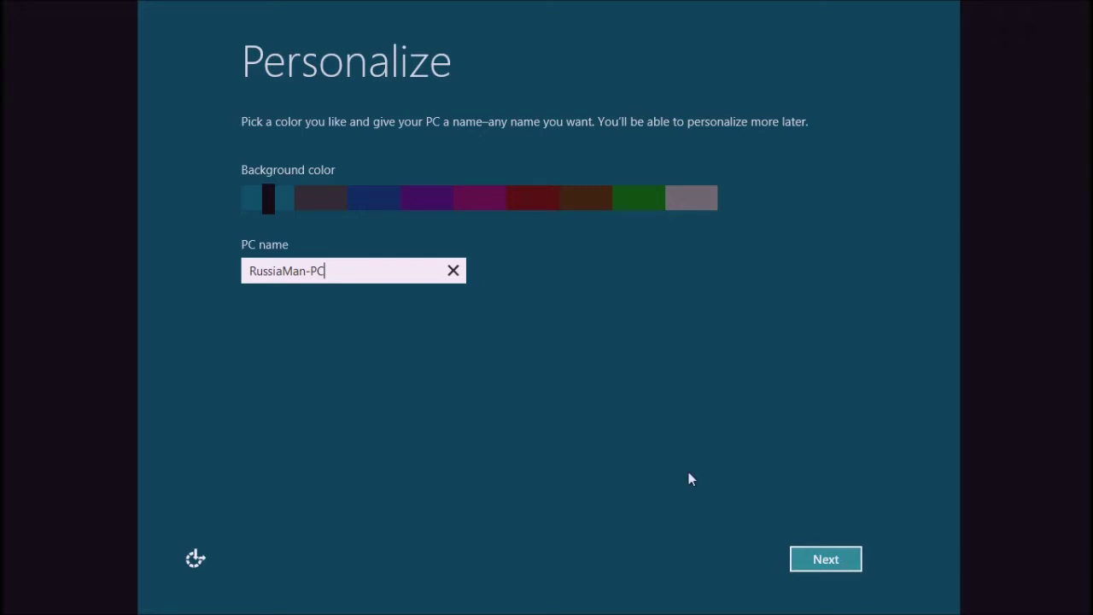
pyautogui.moveTo(620, 5)
# Confirm the PC name and choose 'Use express settings' to reach the sign-in page.
pyautogui.press('Return')
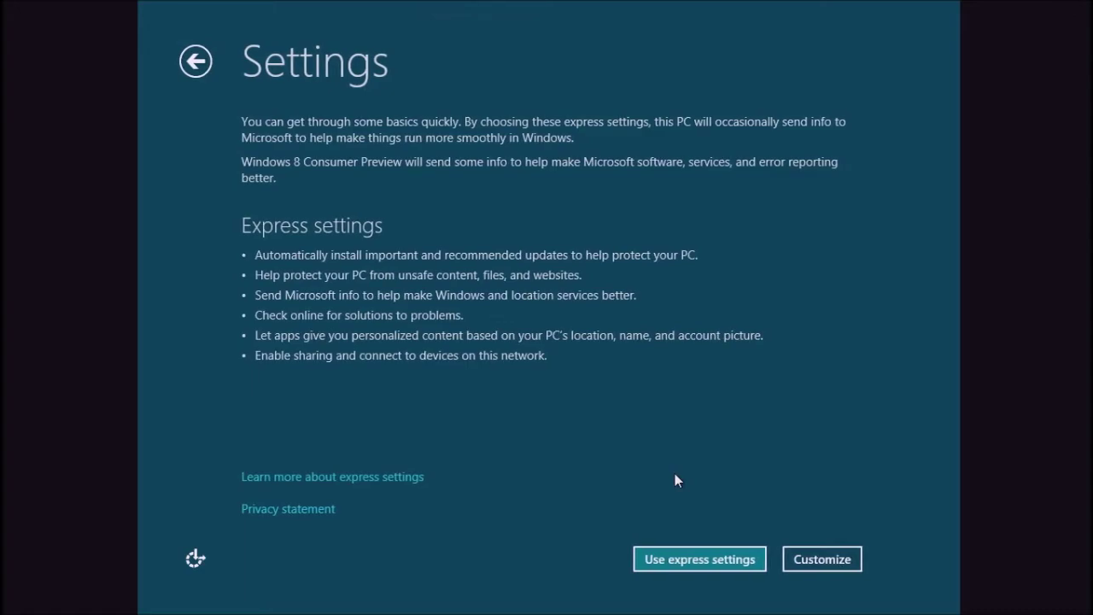
pyautogui.click(708, 560)
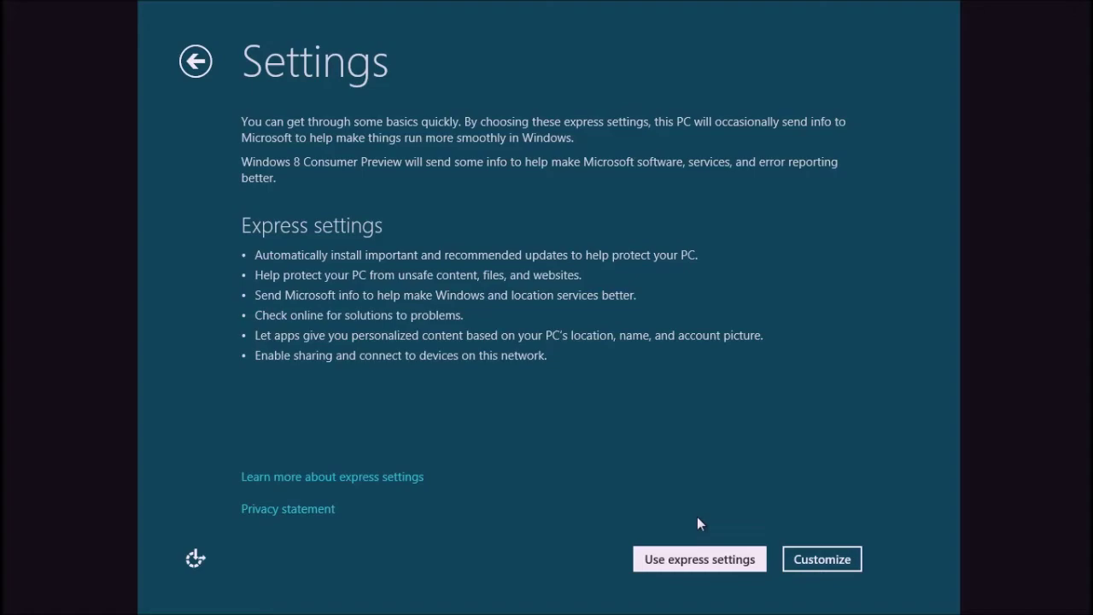
pyautogui.press('Return')
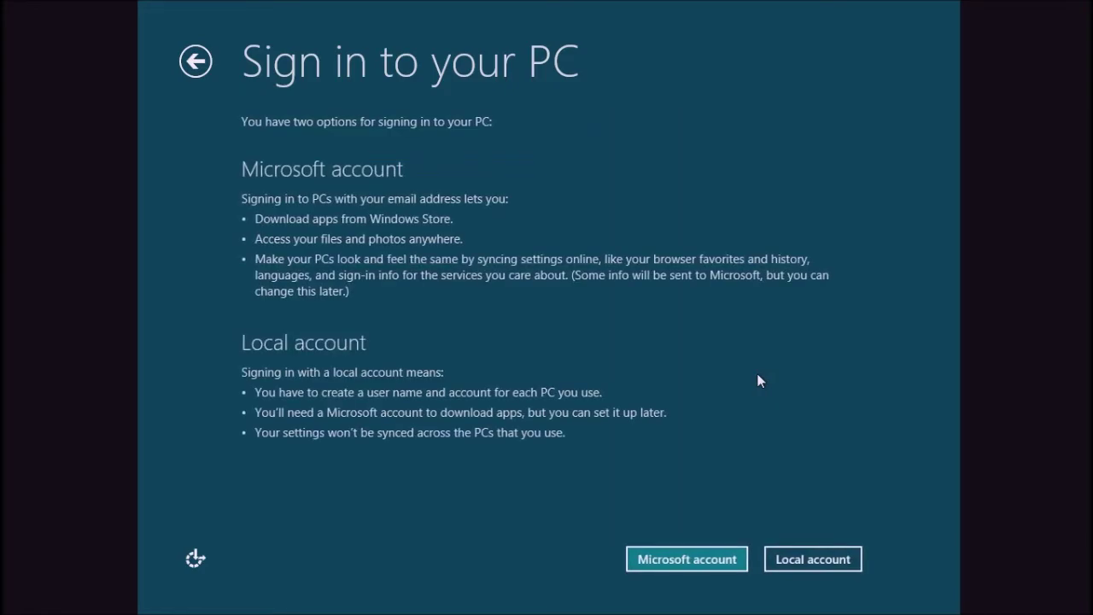
# Choose a local account, enter the user name with no password, and finish.
pyautogui.click(814, 558)
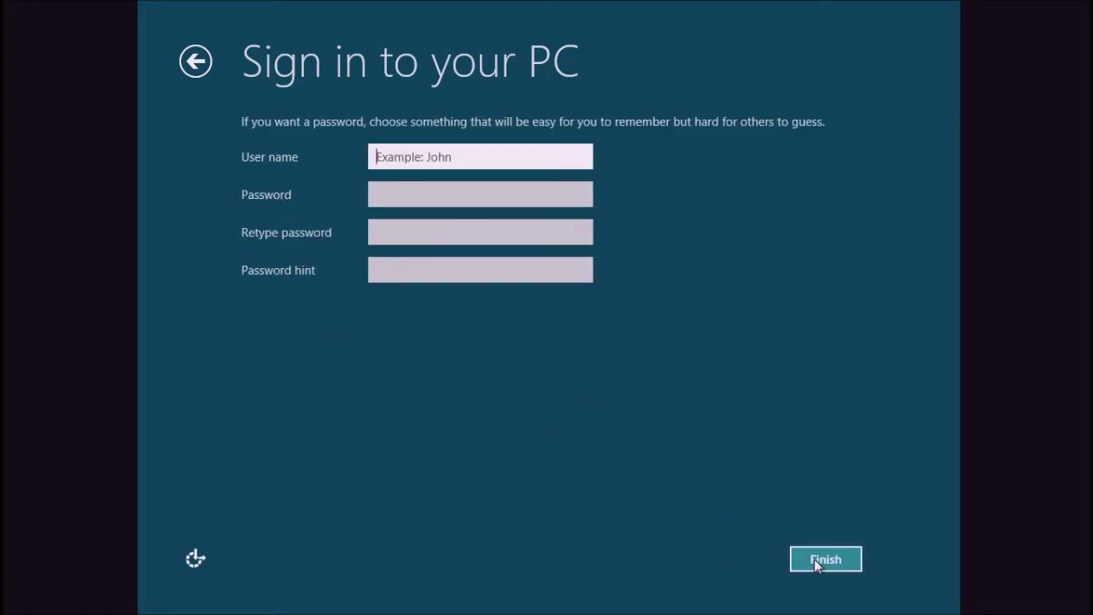
pyautogui.press('Return')
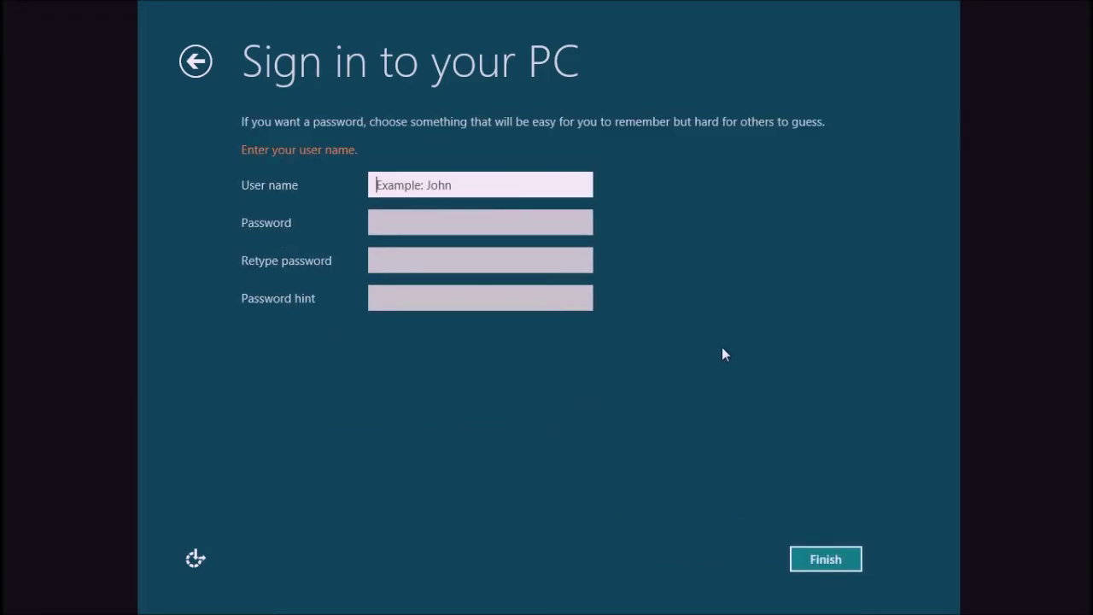
pyautogui.write('Russia Man')
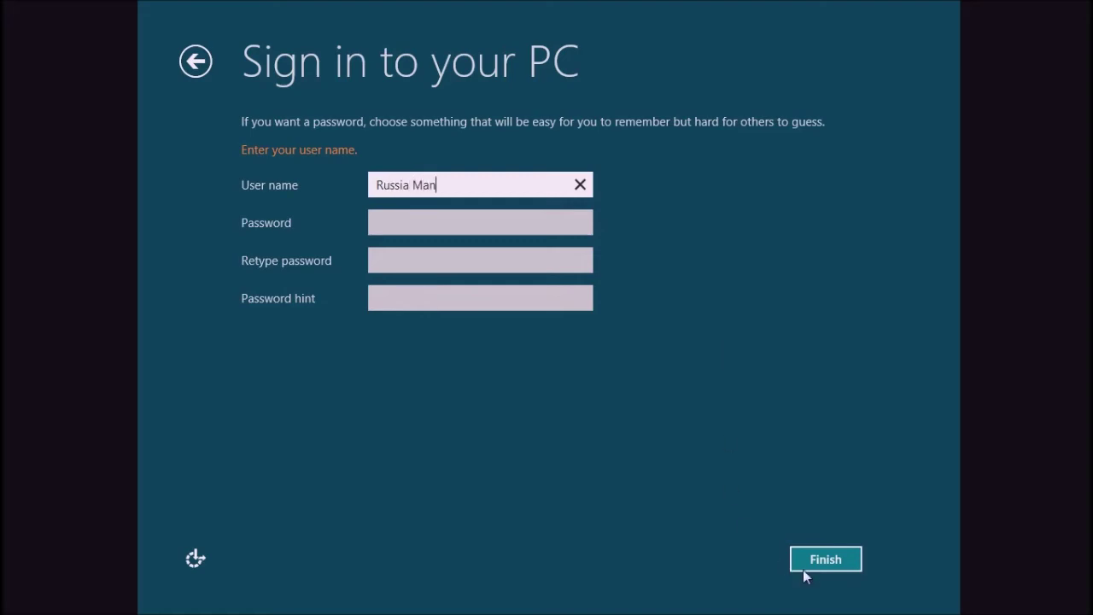
pyautogui.click(825, 564)
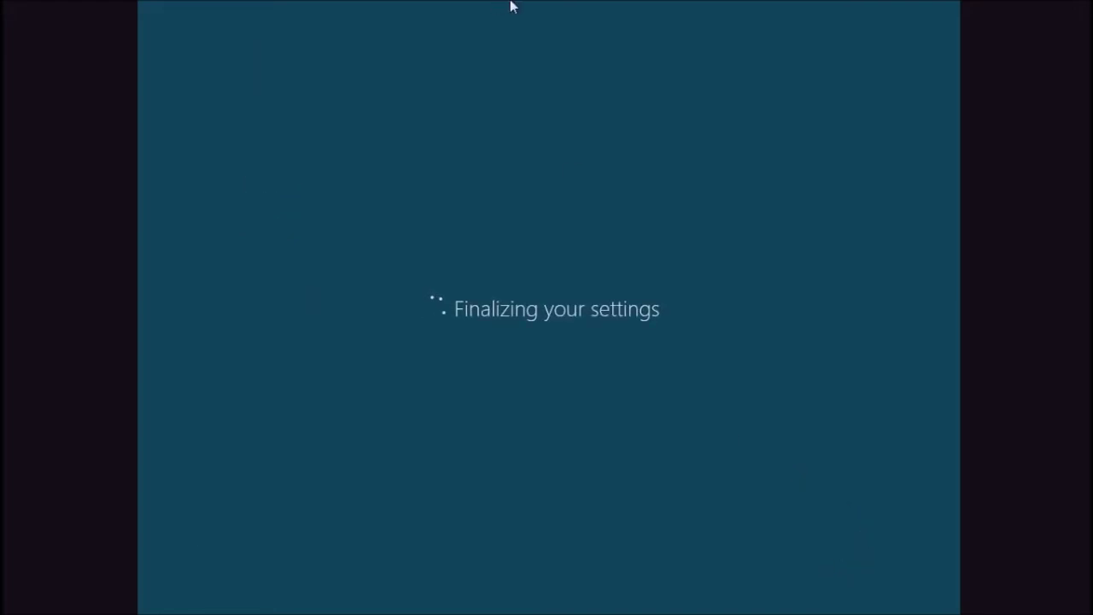
# Wait for 'Finalizing your settings' to complete until the Start screen loads.
pyautogui.moveTo(515, 4)
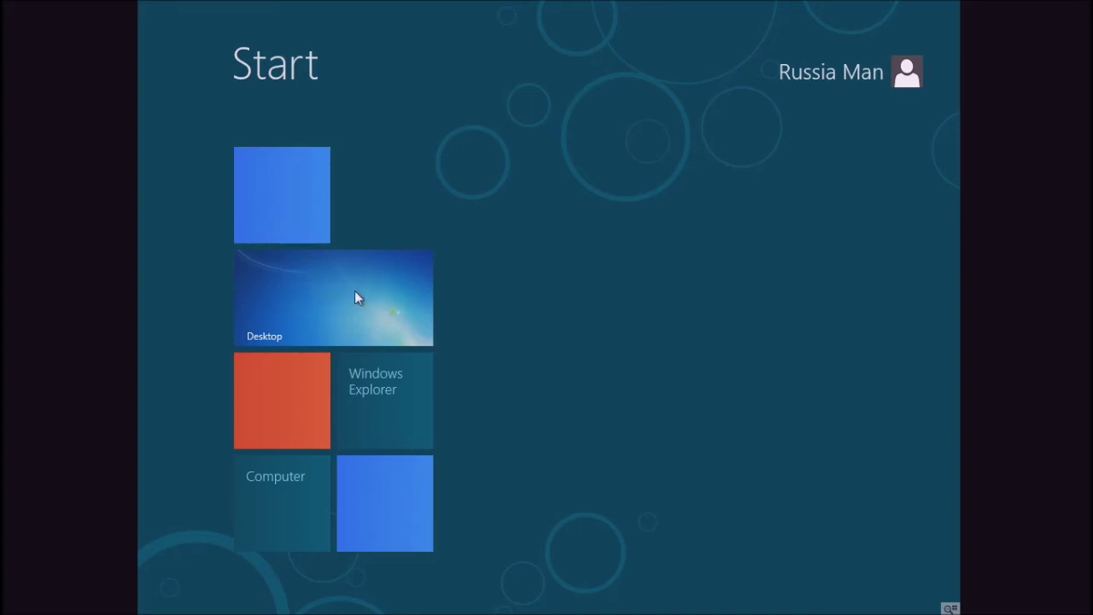
# Open the desktop, run winver to confirm Version 6.2 Build 8277, then close About Windows.
pyautogui.click(328, 295)
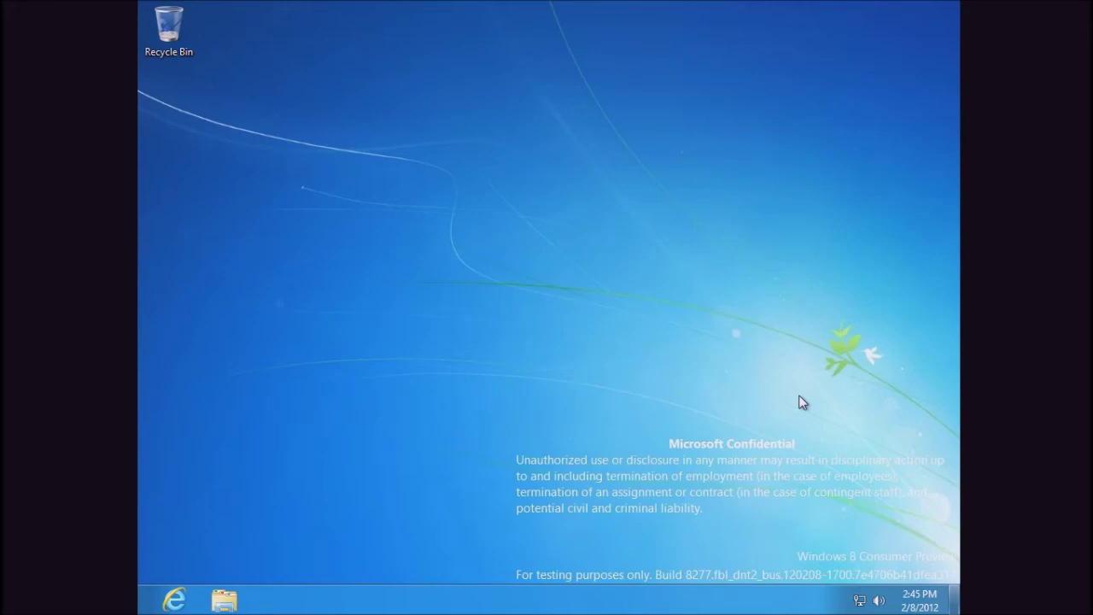
pyautogui.press('super+r')
pyautogui.write('winver')
pyautogui.press('Return')
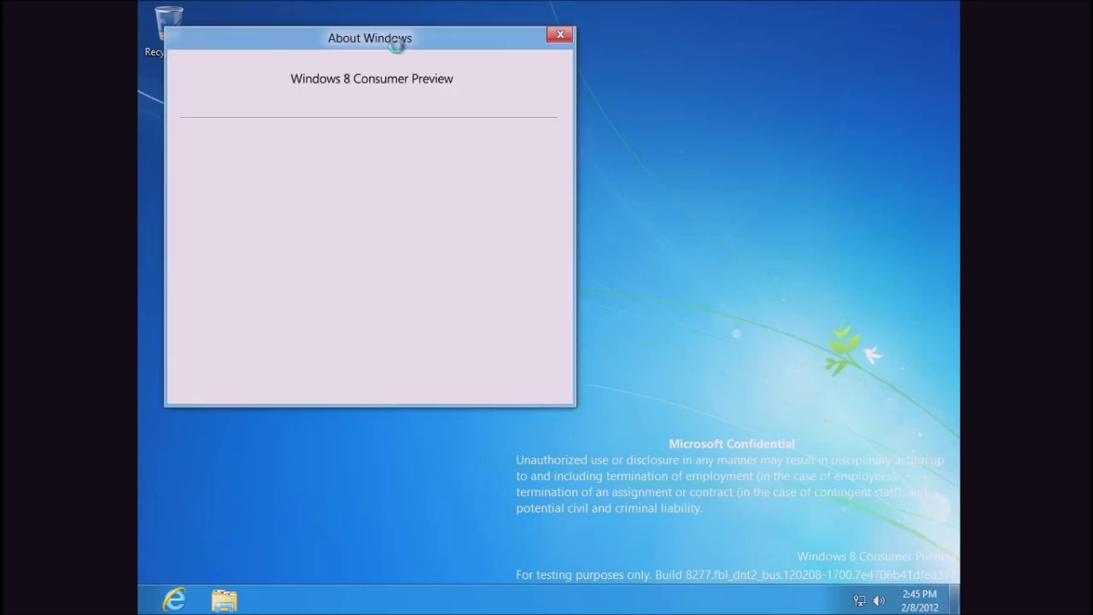
pyautogui.moveTo(392, 43); pyautogui.dragTo(548, 76)
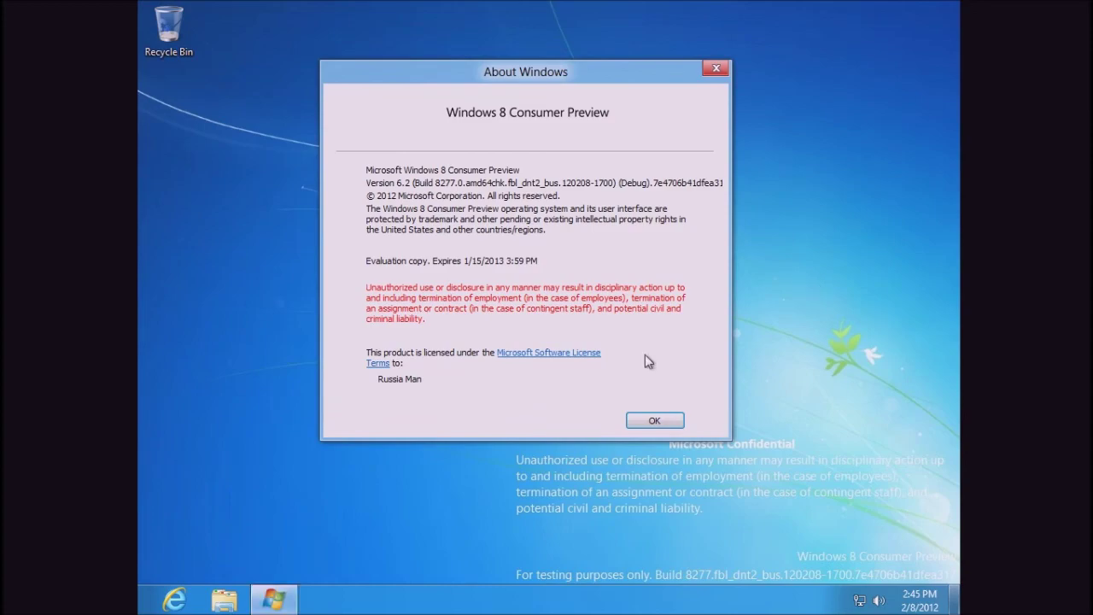
pyautogui.click(652, 421)
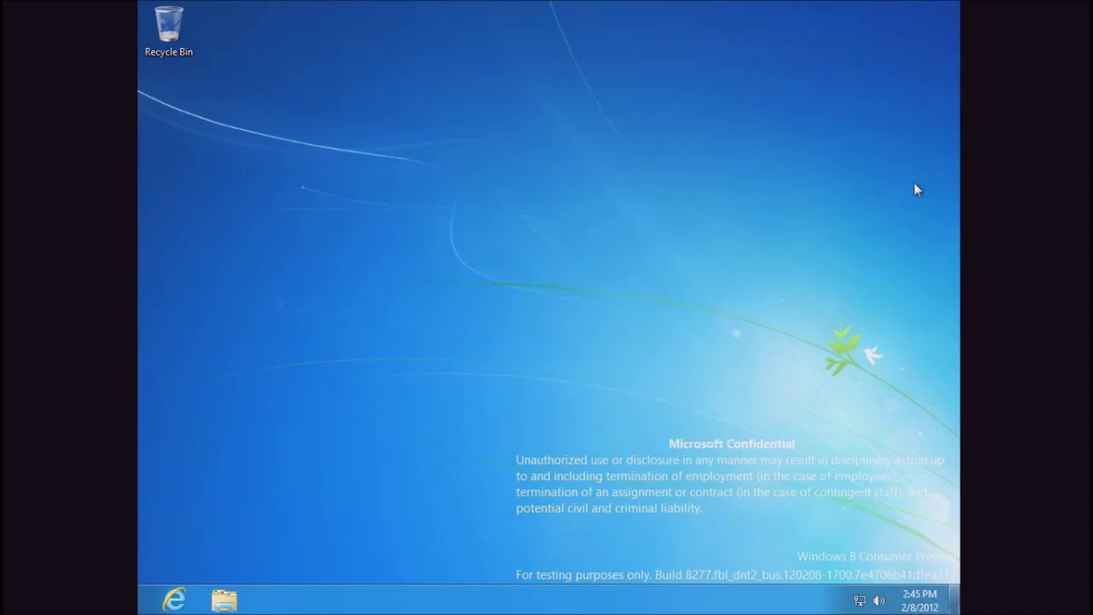
pyautogui.moveTo(957, 5)
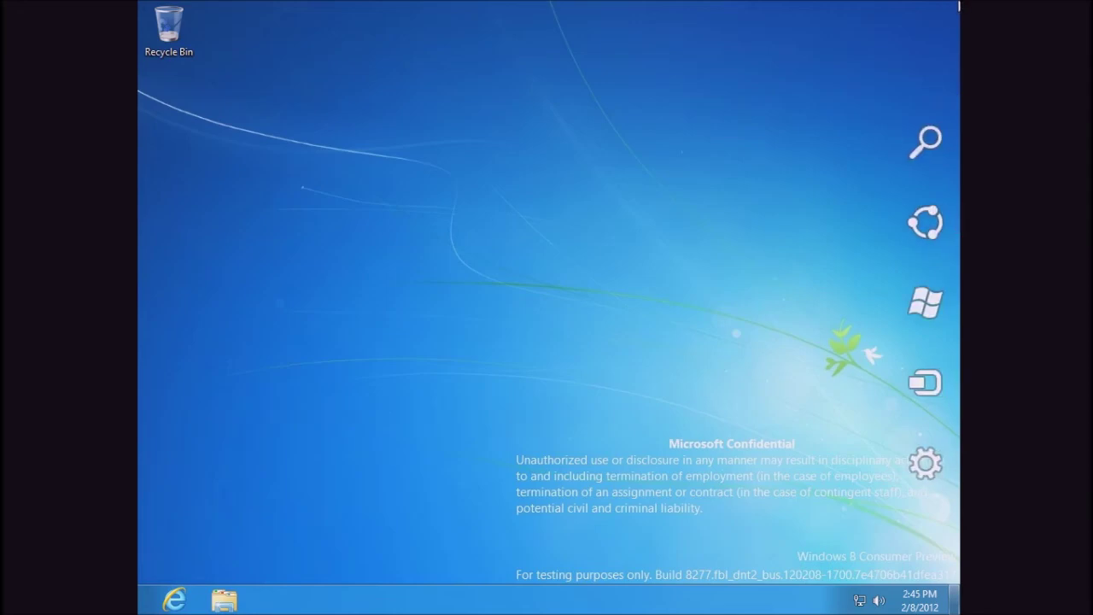
pyautogui.moveTo(916, 448)
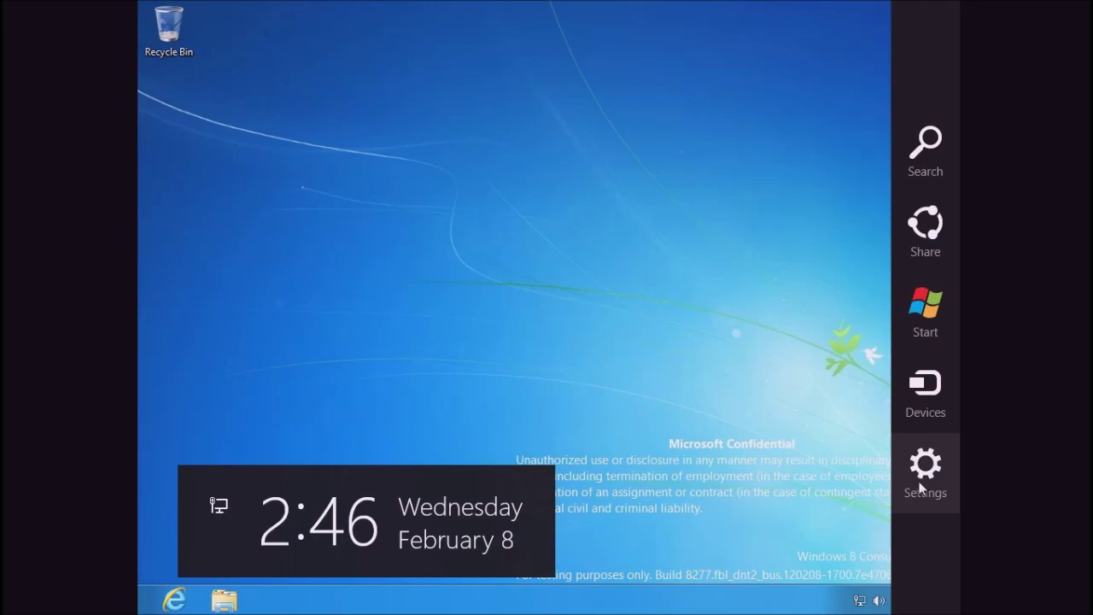
pyautogui.press('Escape')
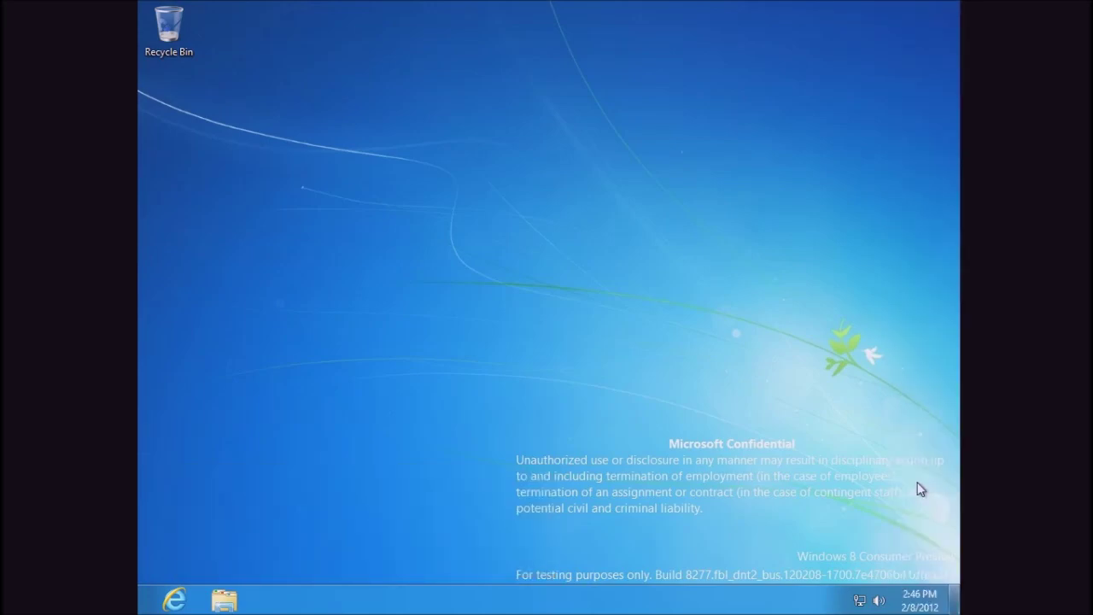
pyautogui.press('super+i')
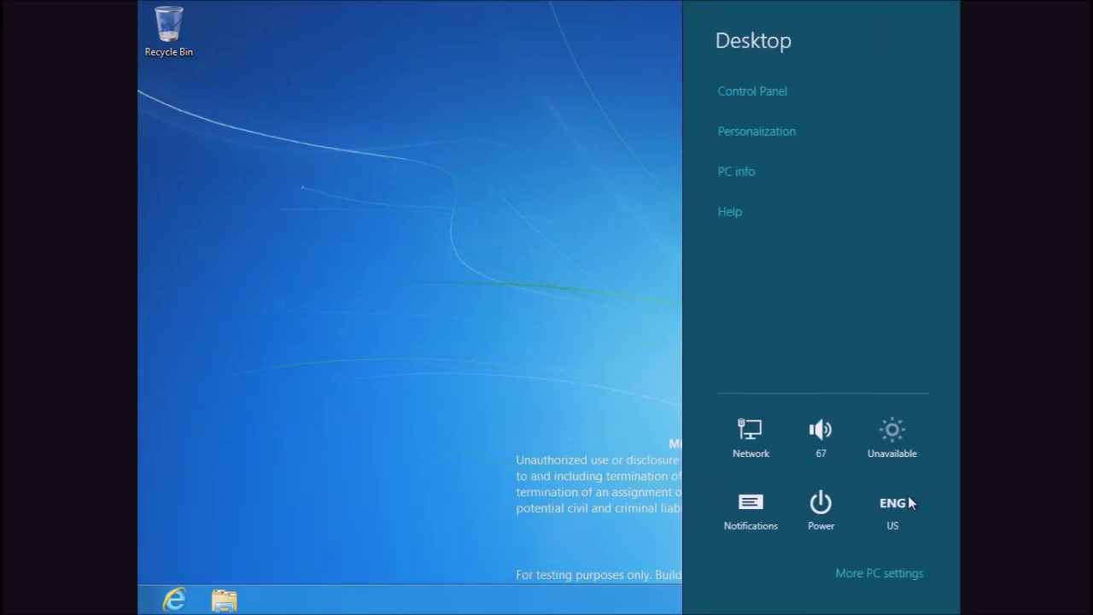
pyautogui.click(817, 523)
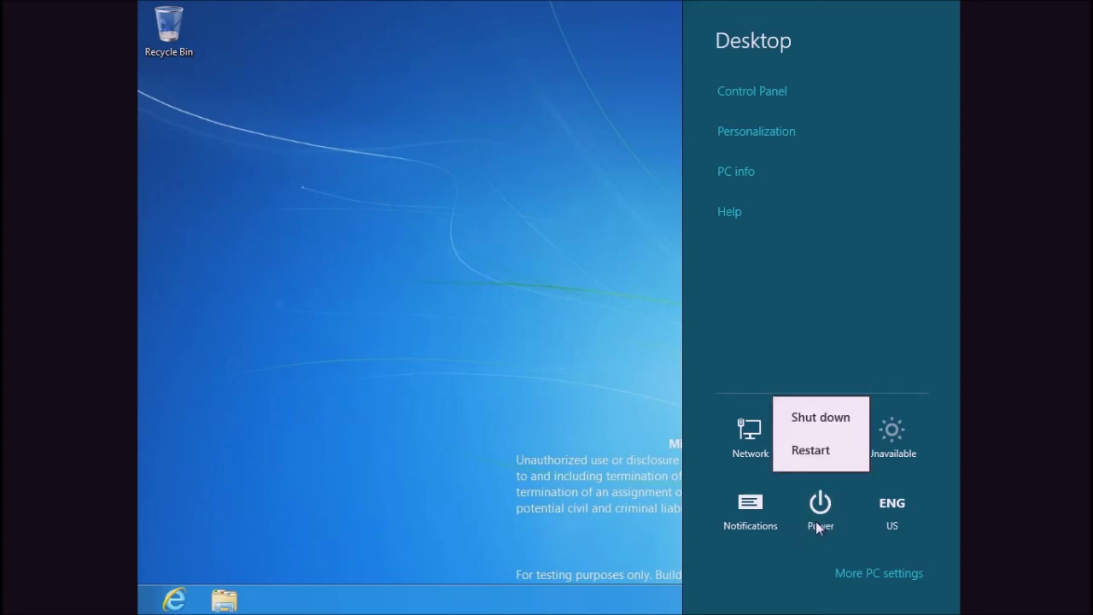
pyautogui.click(598, 339)
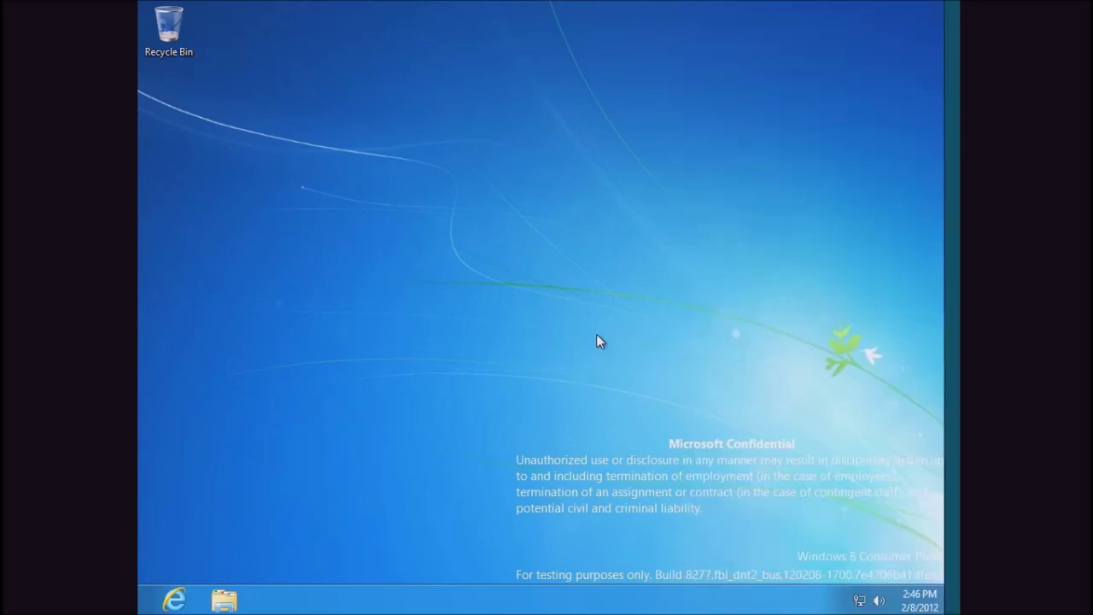